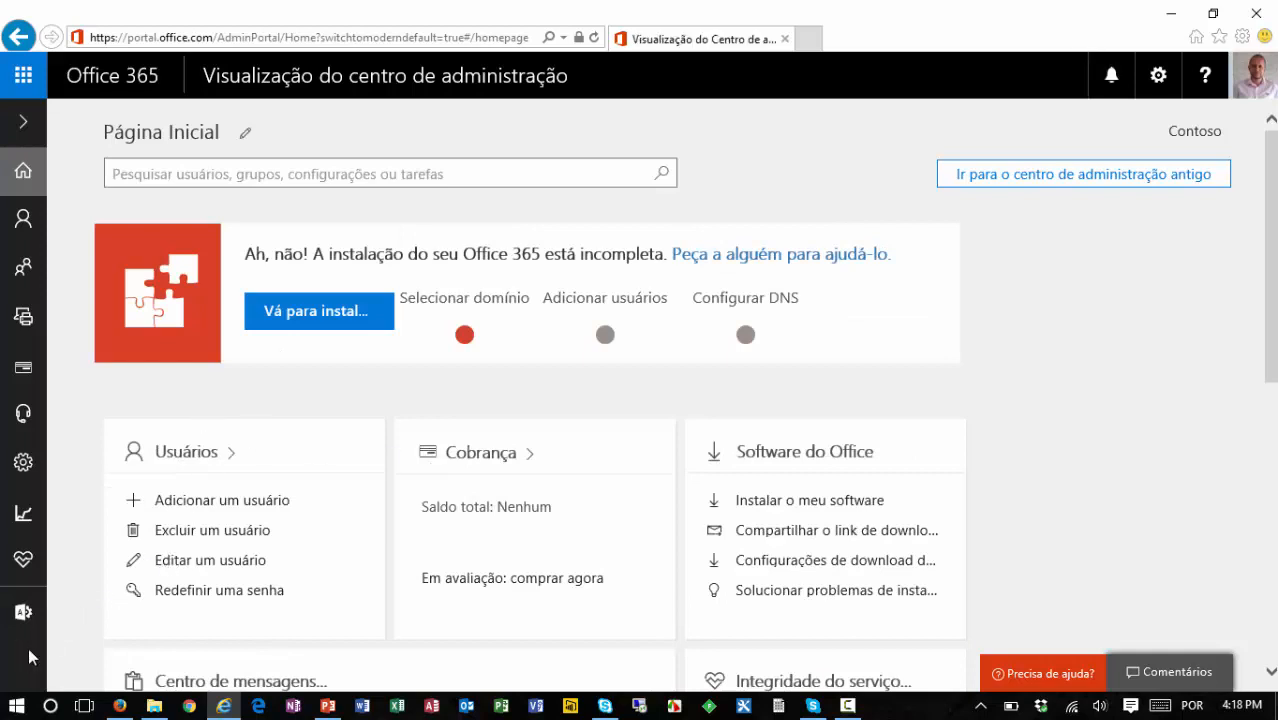
Open the SharePoint admin center from the Office 365 admin centers and bring up its site collections list
mouse_move(23, 618)
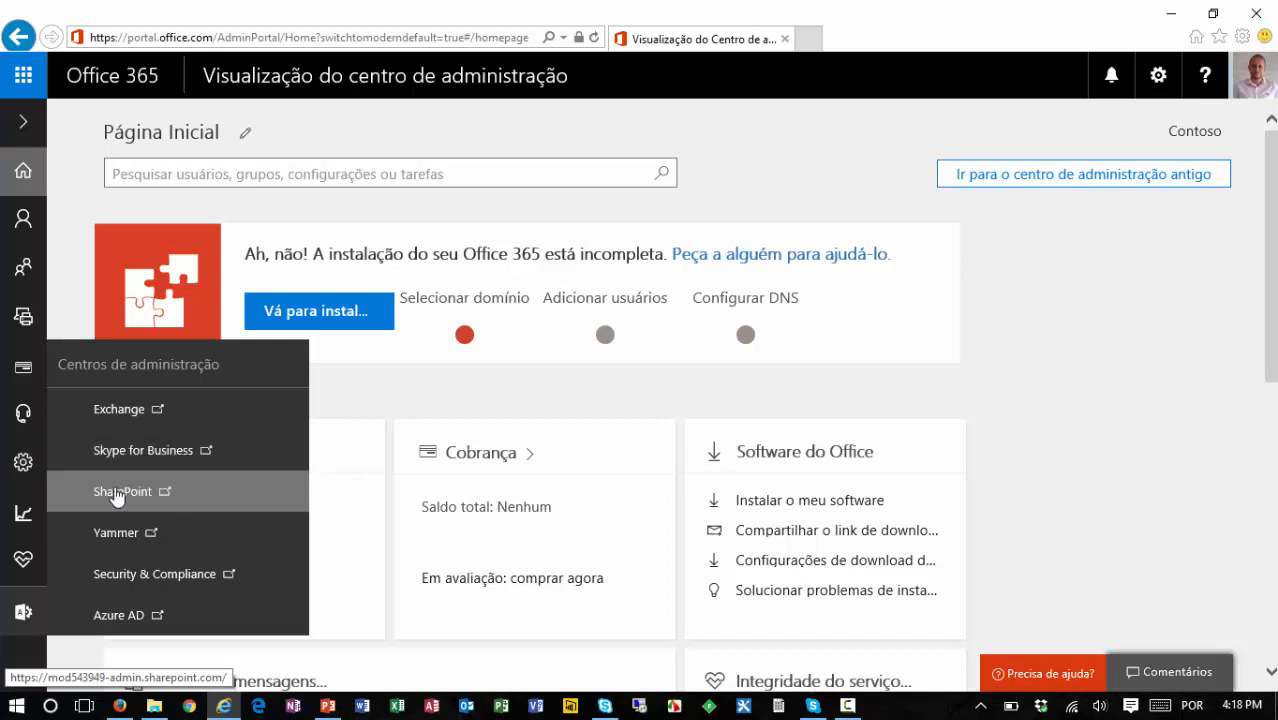
left_click(192, 511)
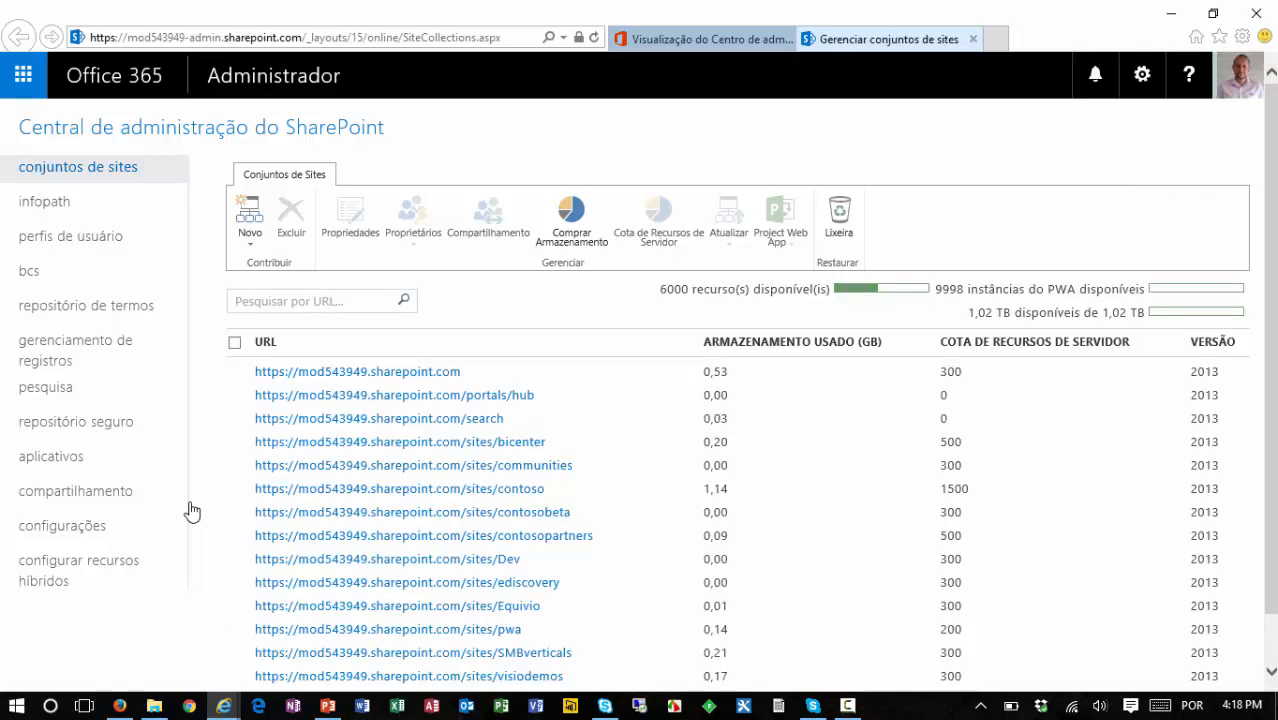
scroll(813, 488, "down", 2)
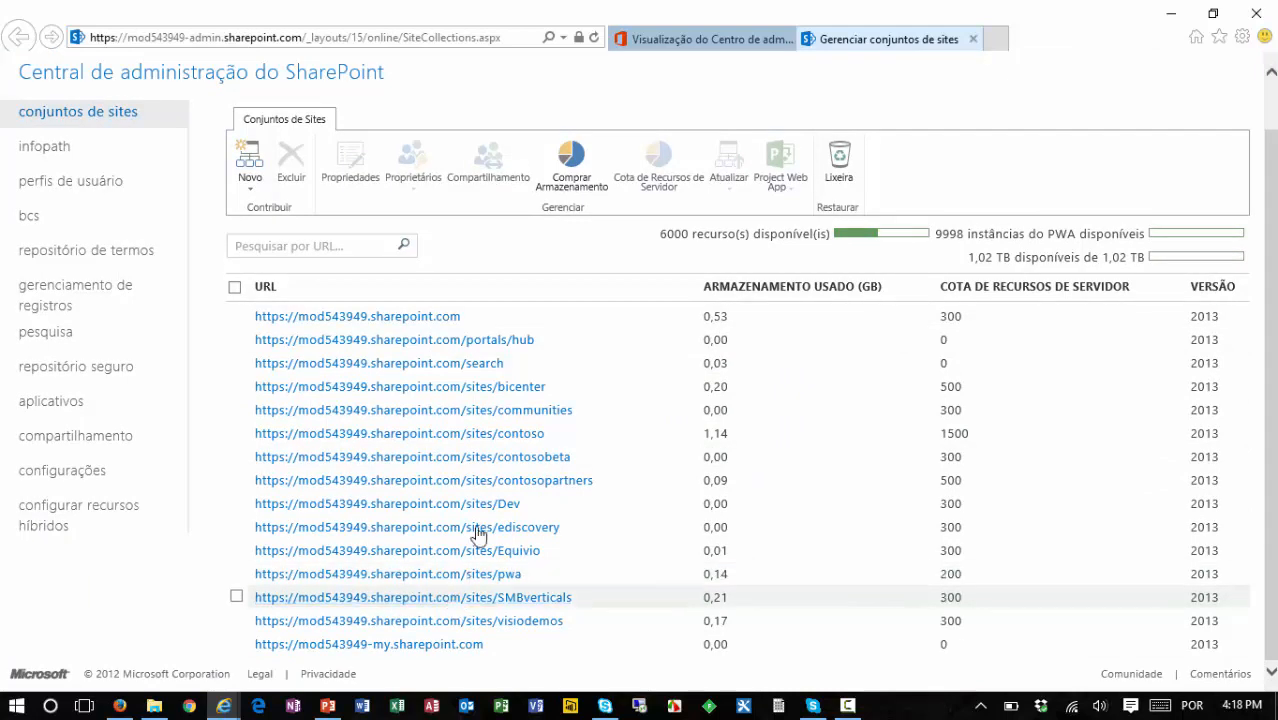
Set the Project Web App permission management of the /sites/pwa site collection to Modo de Permissão do Project and save it
left_click(236, 573)
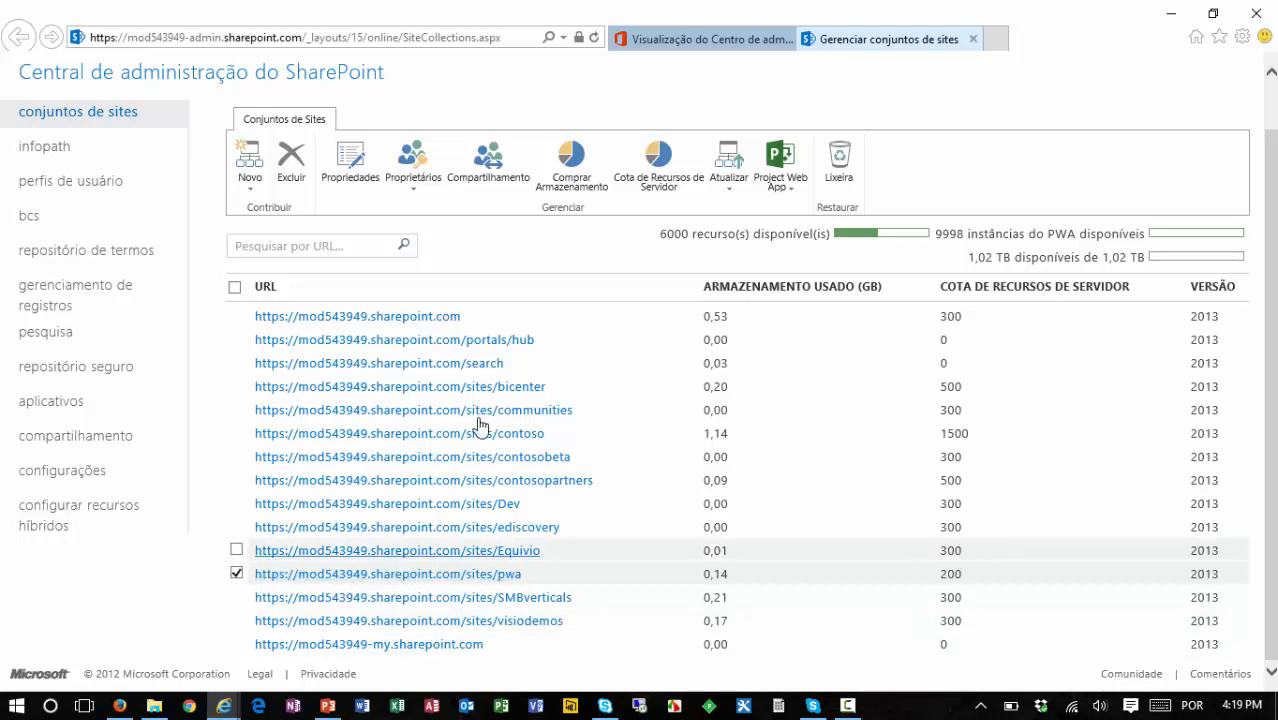
left_click(788, 192)
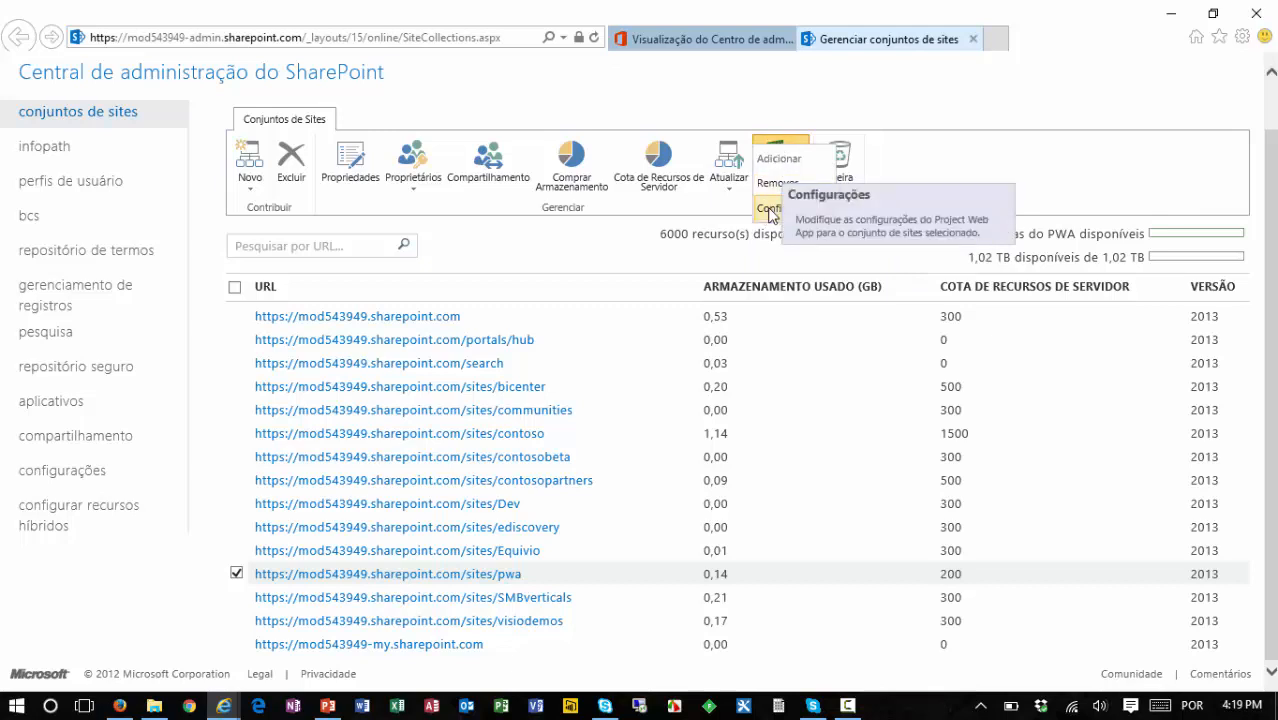
left_click(771, 210)
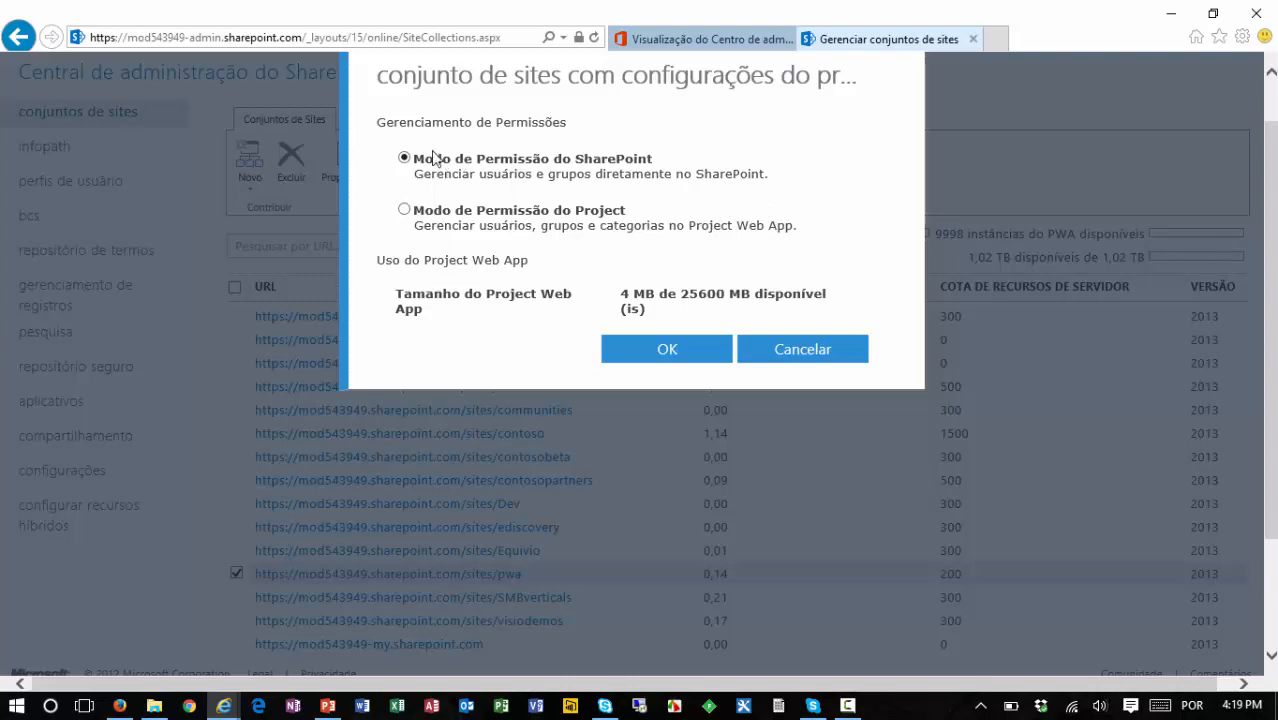
scroll(484, 172, "up", 1)
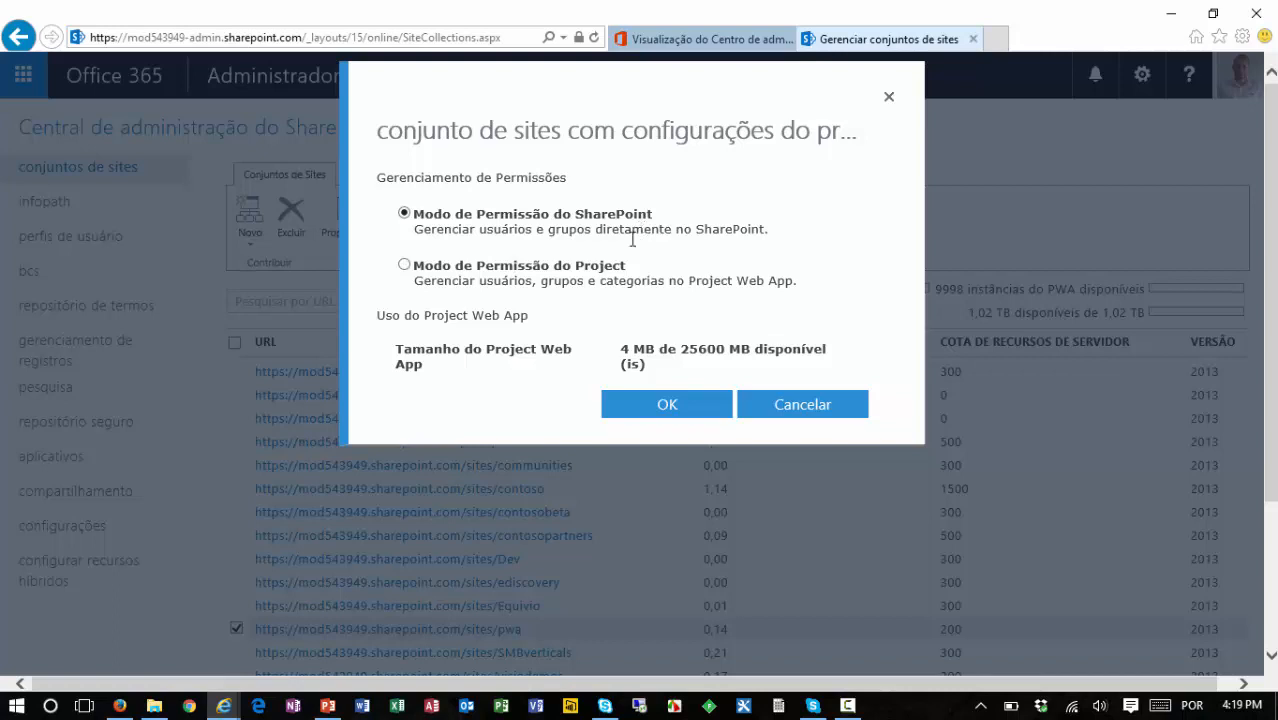
left_click(405, 266)
left_click(672, 410)
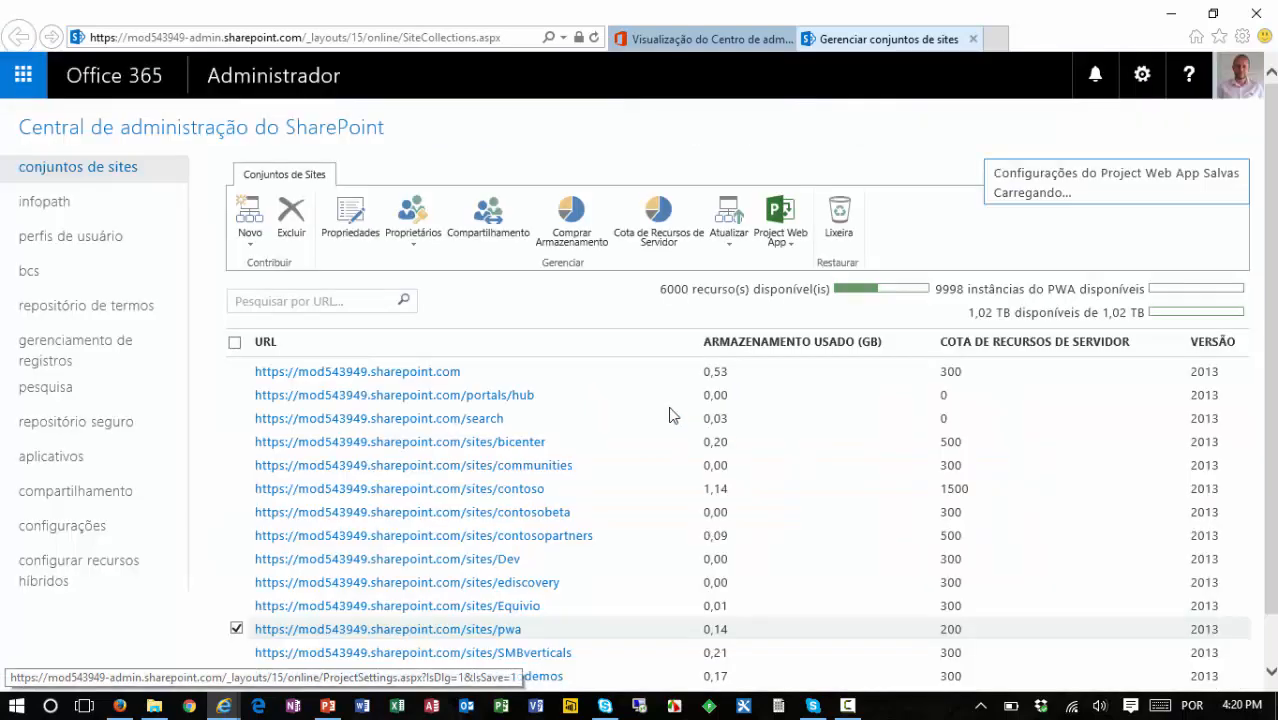
Clear the selection of the /sites/pwa site collection and open its Project Web App site from the site collection properties
scroll(682, 442, "down", 2)
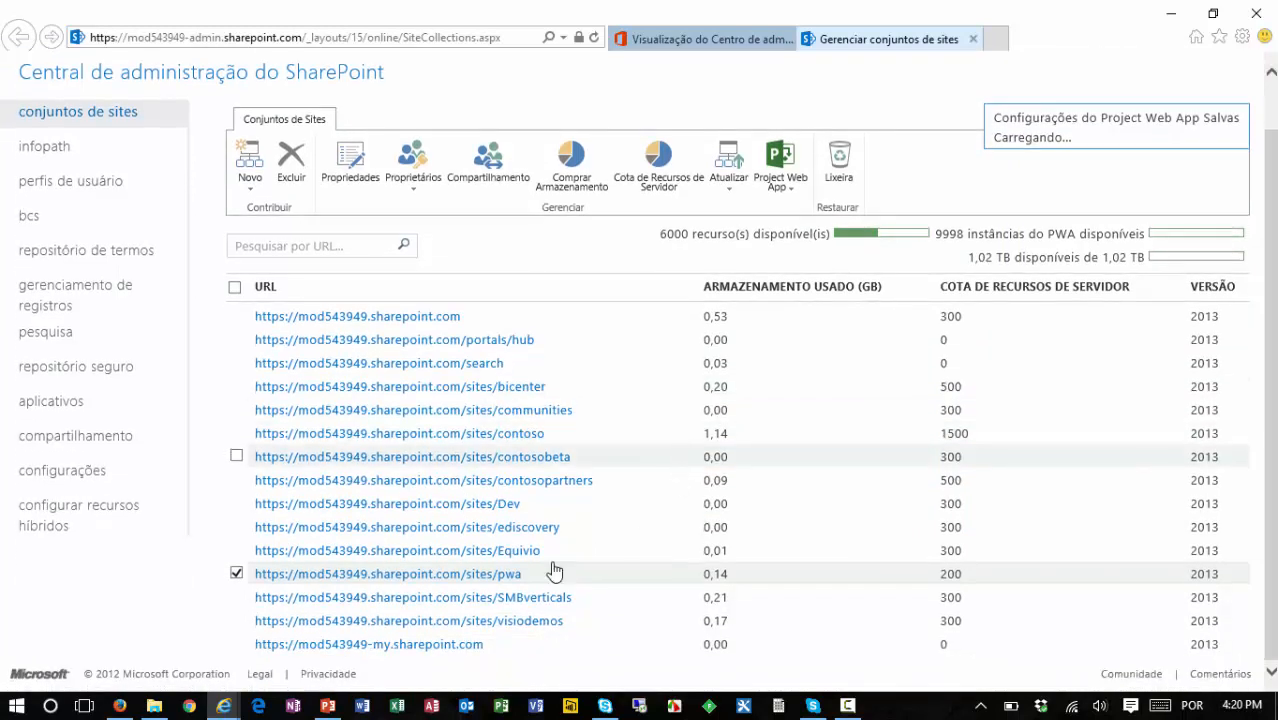
left_click(234, 574)
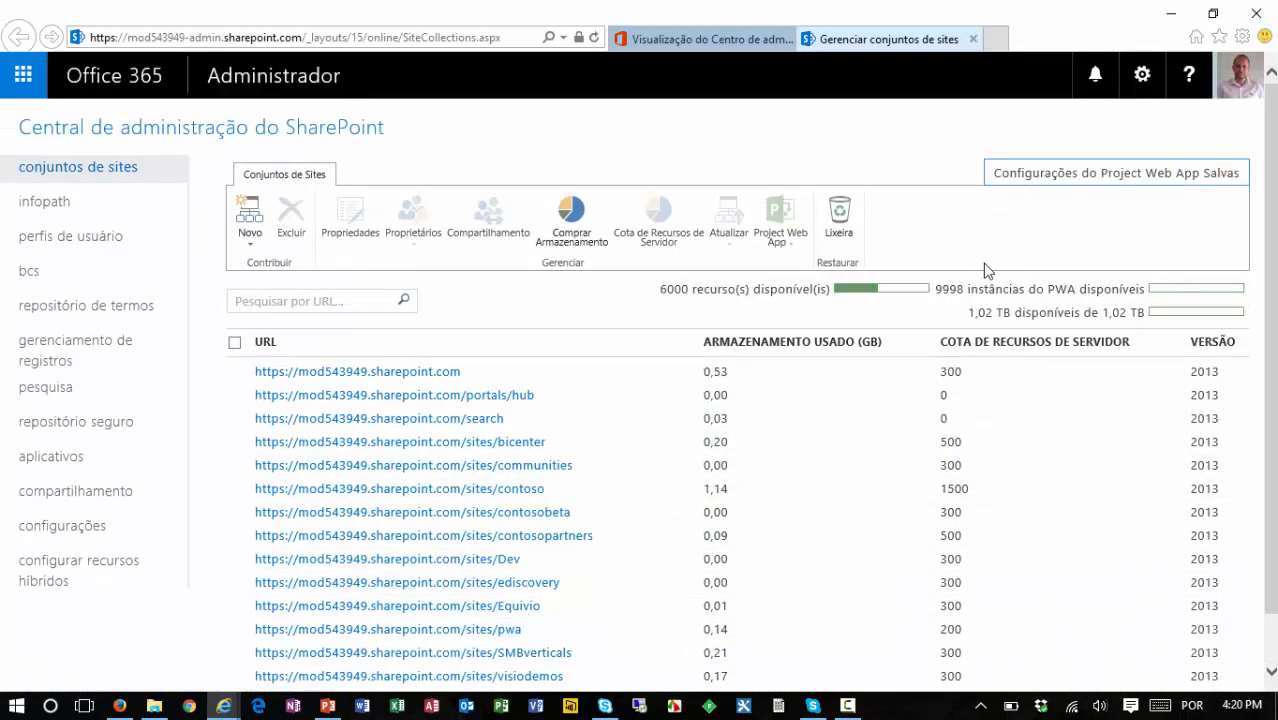
scroll(1085, 196, "down", 1)
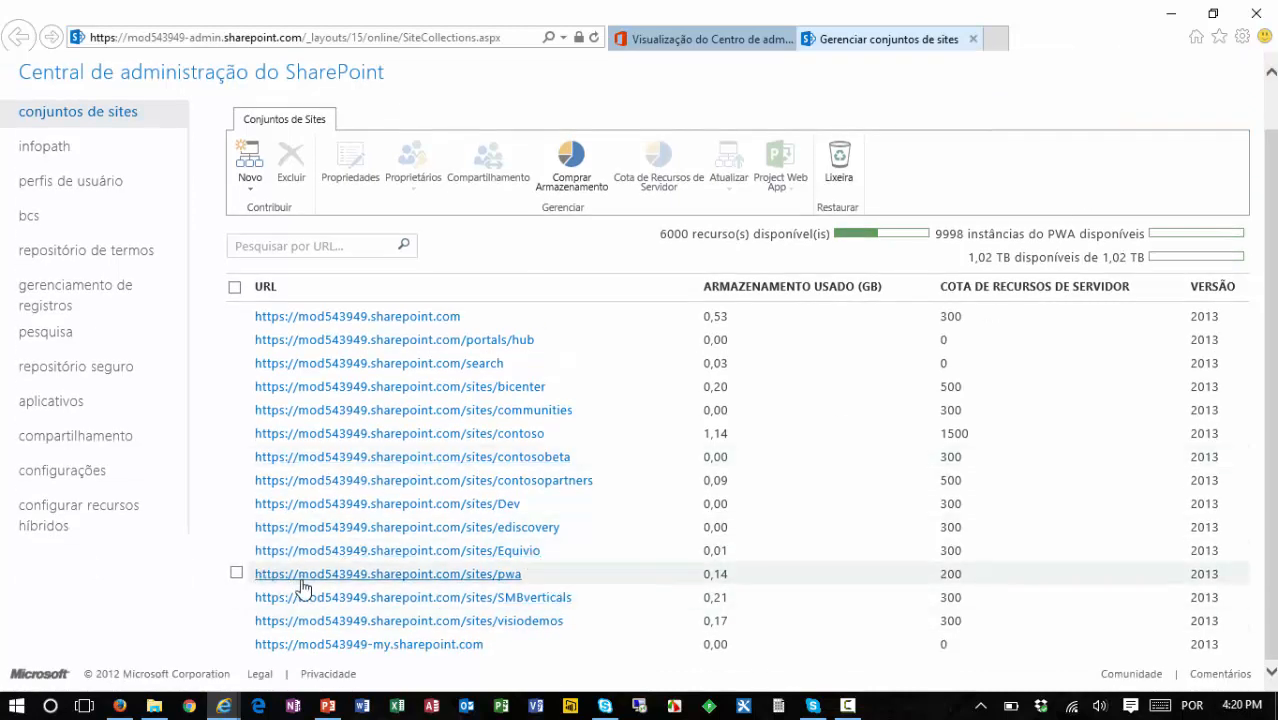
left_click(431, 576)
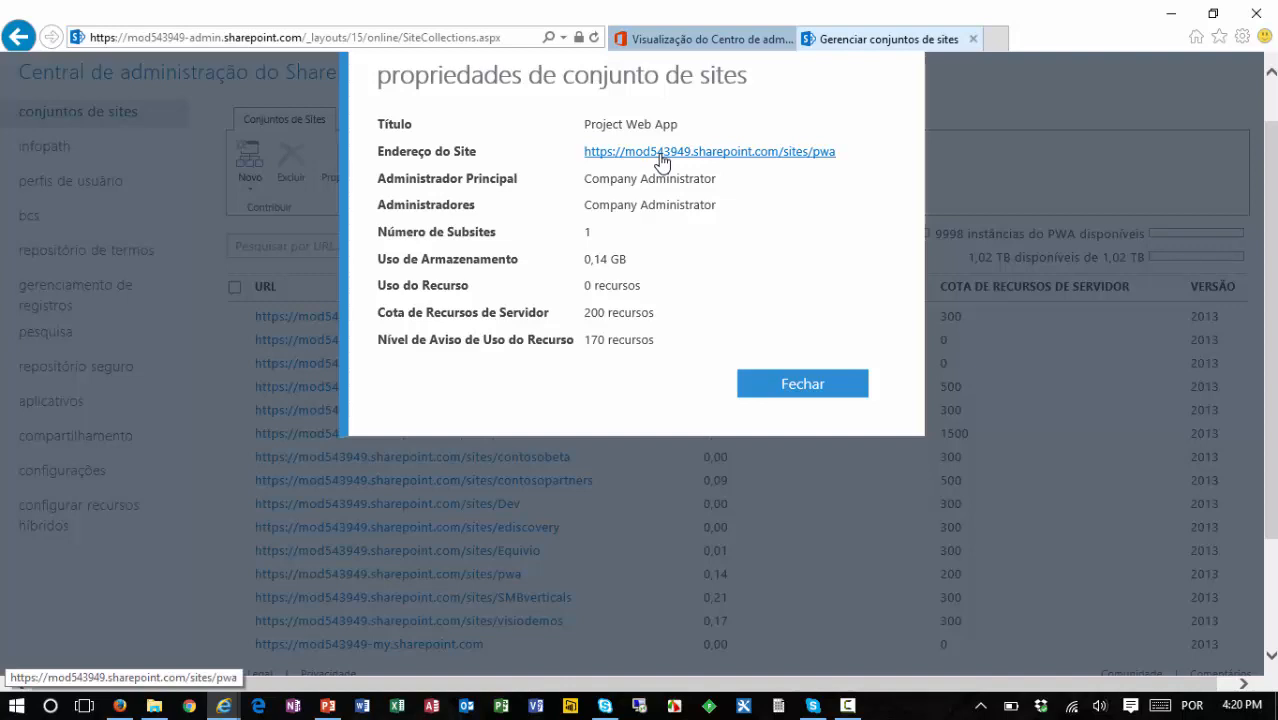
left_click(781, 153)
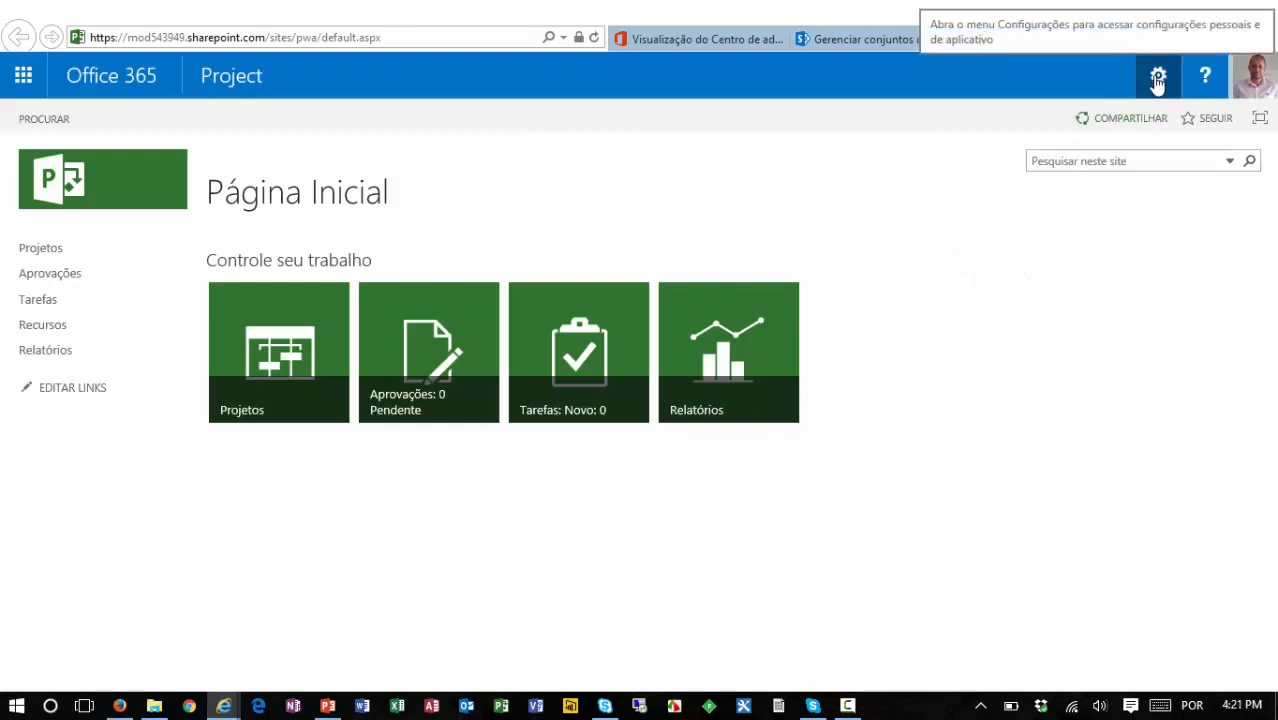
Open the PWA settings of the Project site and review the available options, including the Segurança section
left_click(1157, 78)
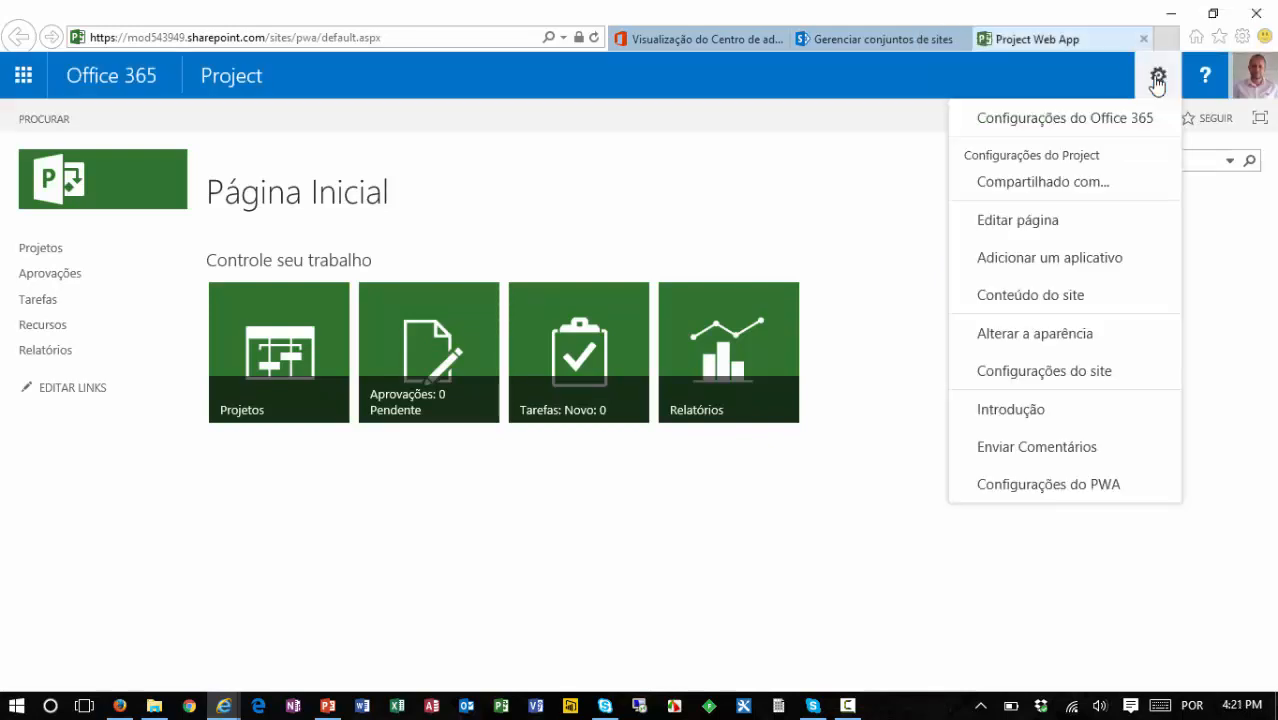
left_click(1048, 486)
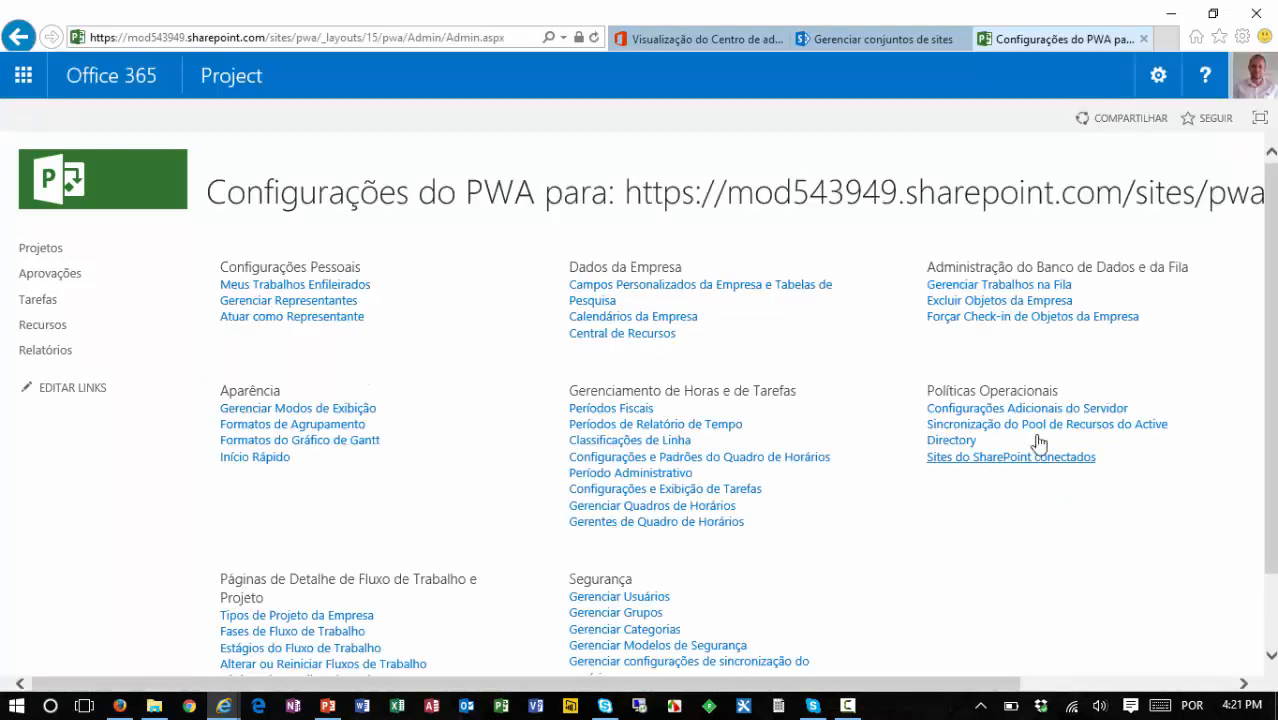
scroll(1068, 360, "down", 1)
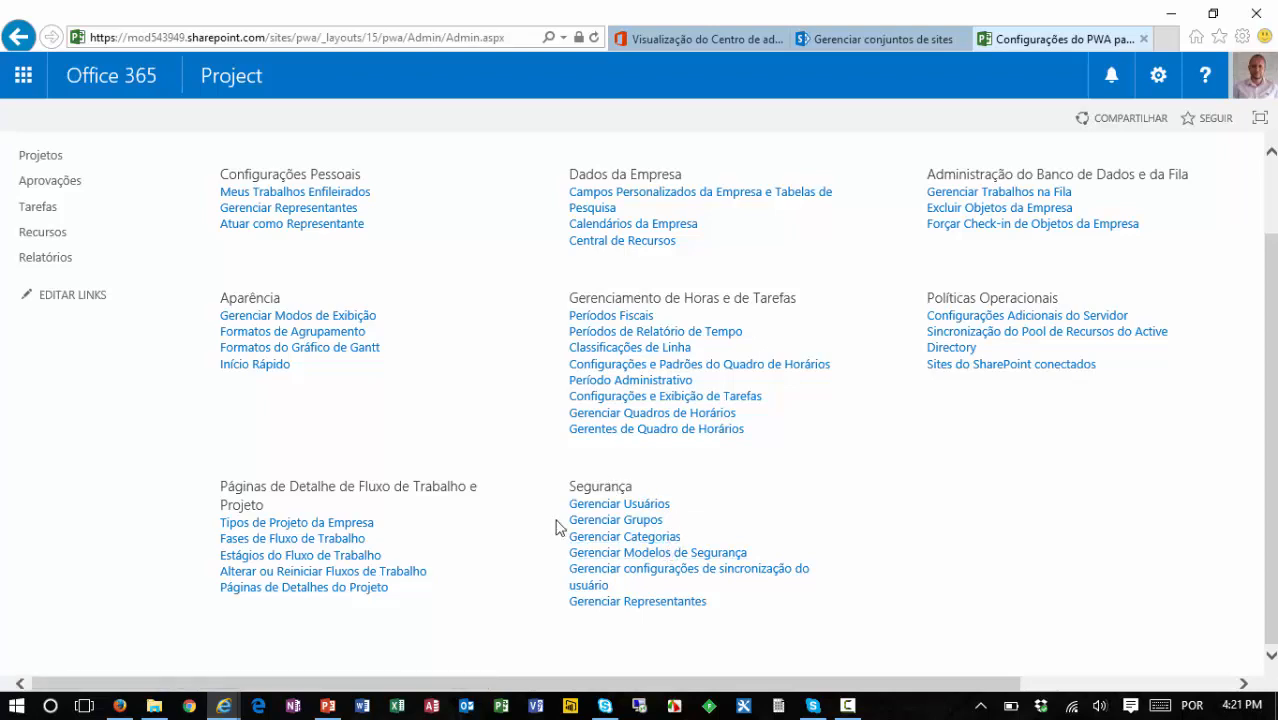
scroll(905, 529, "up", 2)
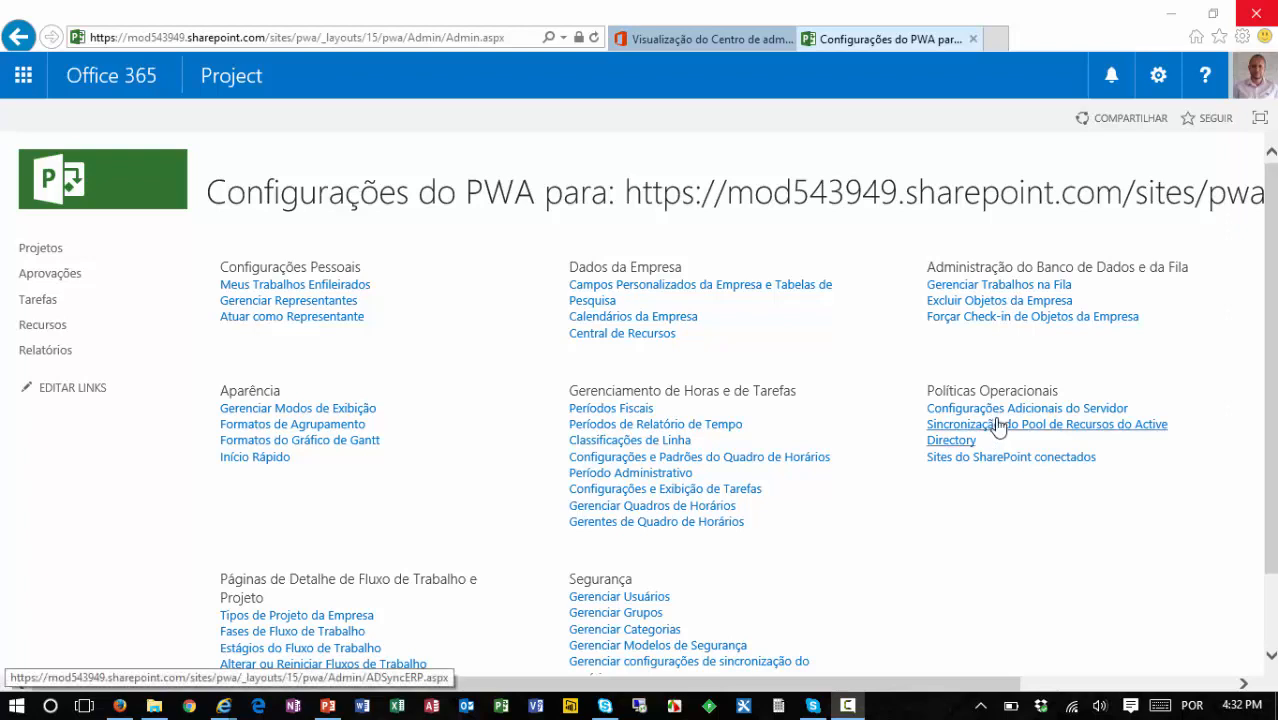
Open the site settings of the Project site and go to Recursos do conjunto de sites under site collection administration
left_click(1159, 80)
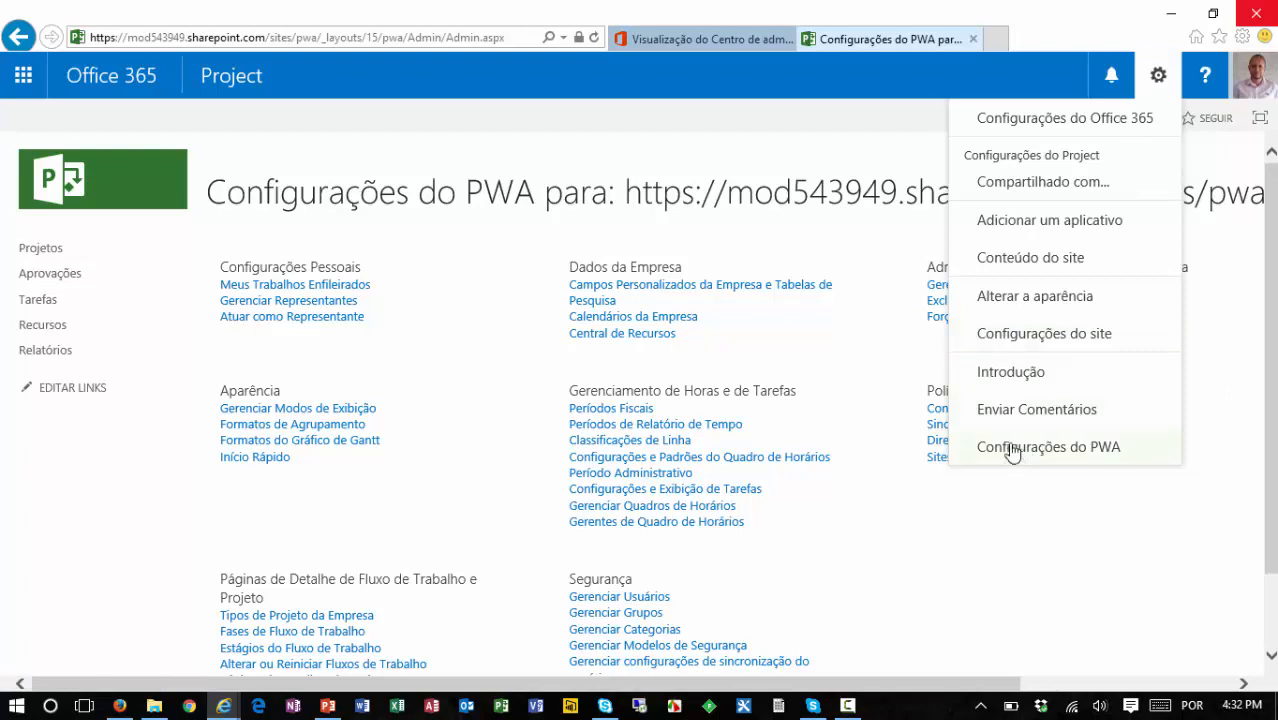
left_click(1031, 336)
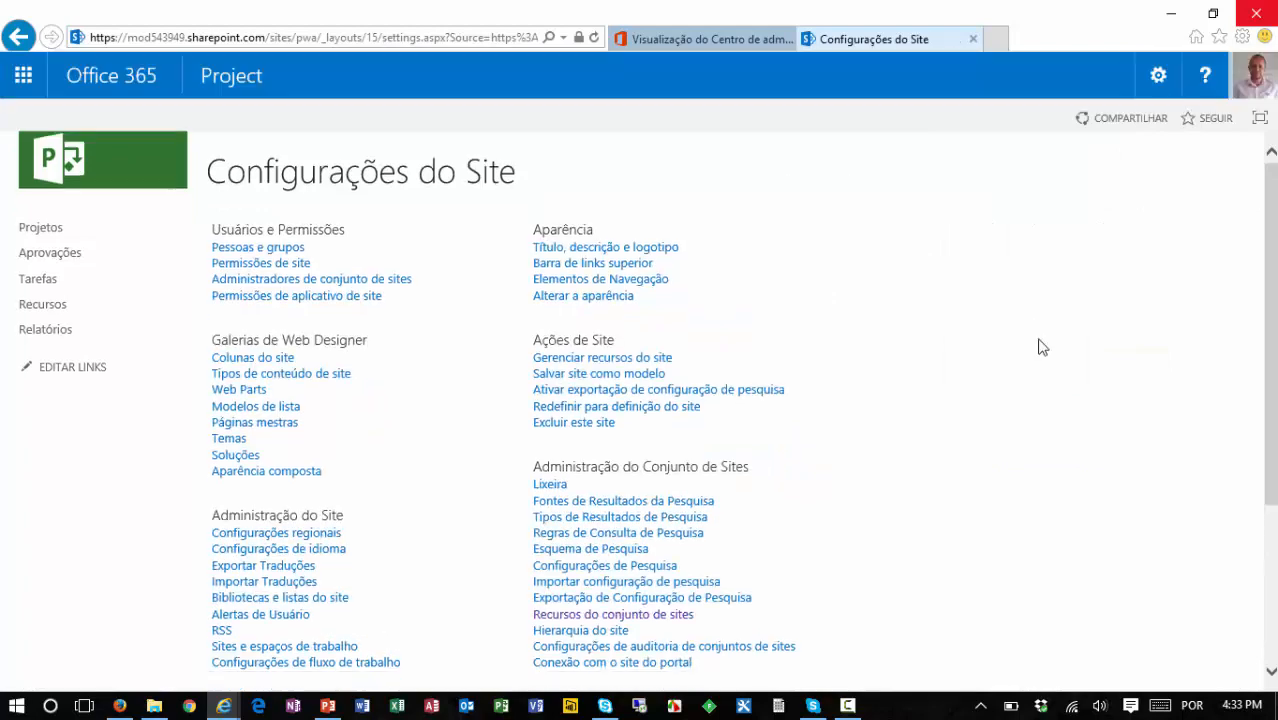
scroll(1040, 347, "down", 3)
scroll(1040, 347, "down", 2)
scroll(1040, 349, "up", 1)
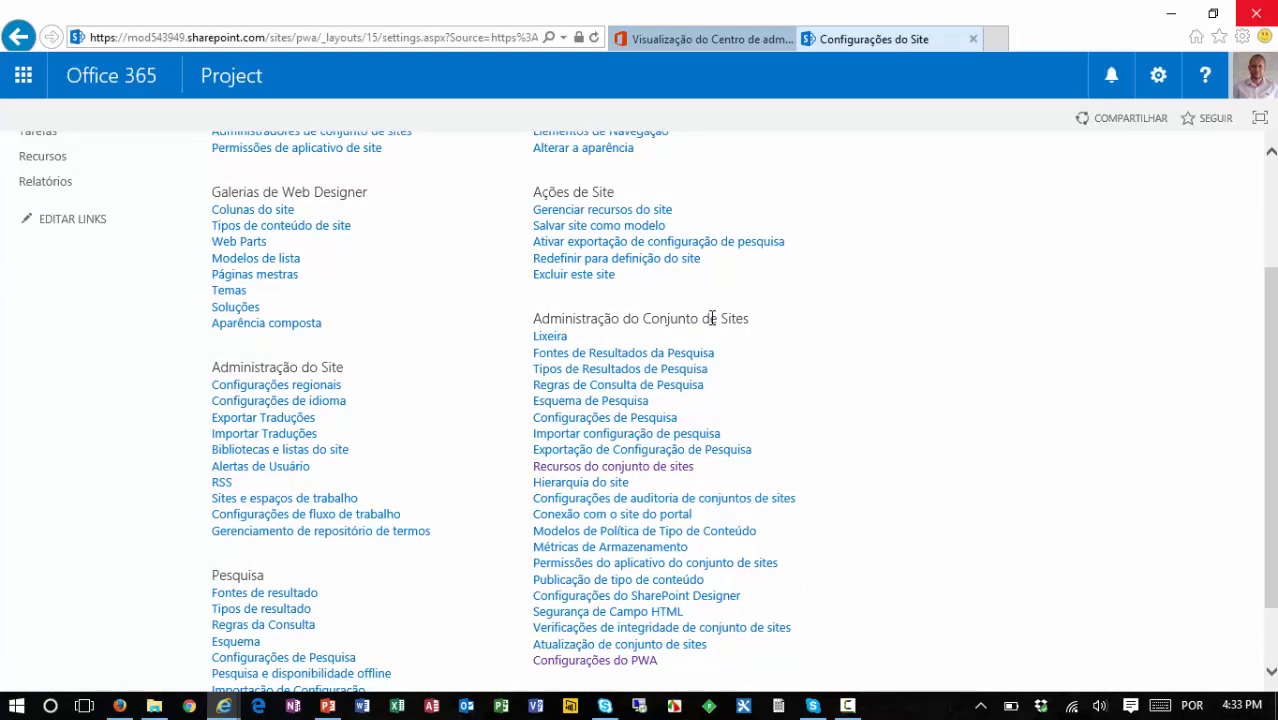
scroll(926, 360, "down", 1)
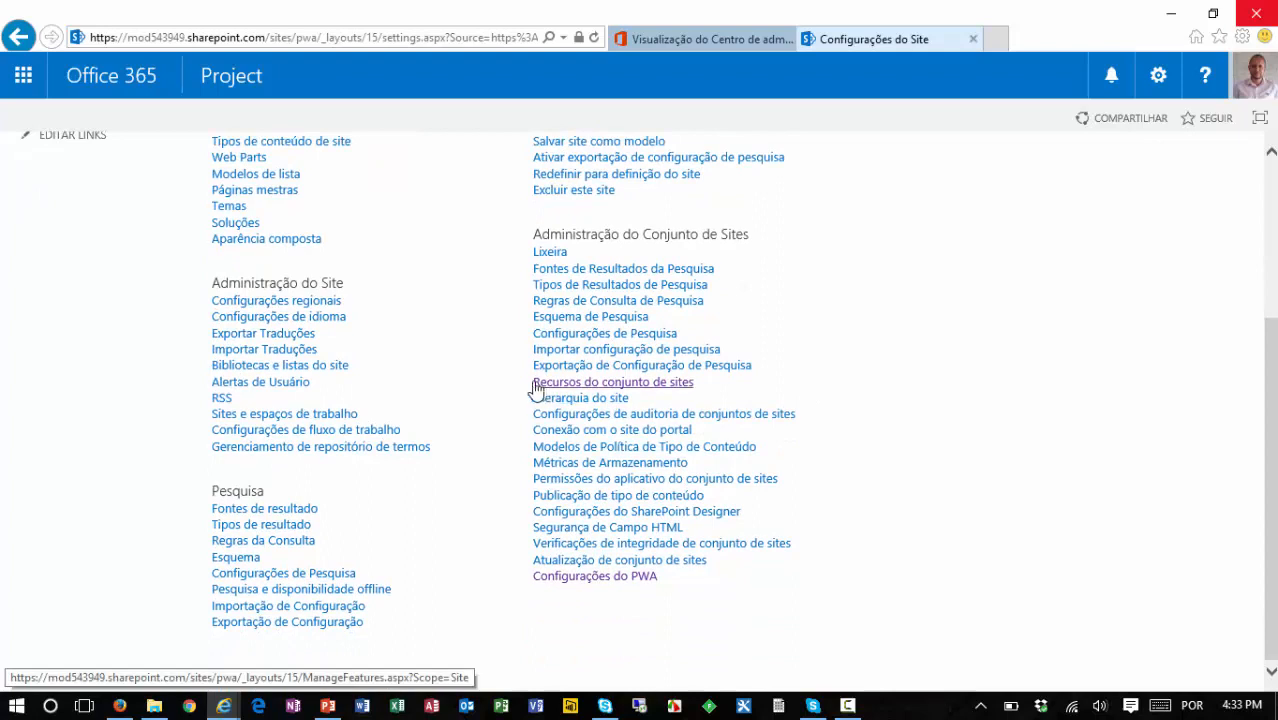
left_click(649, 388)
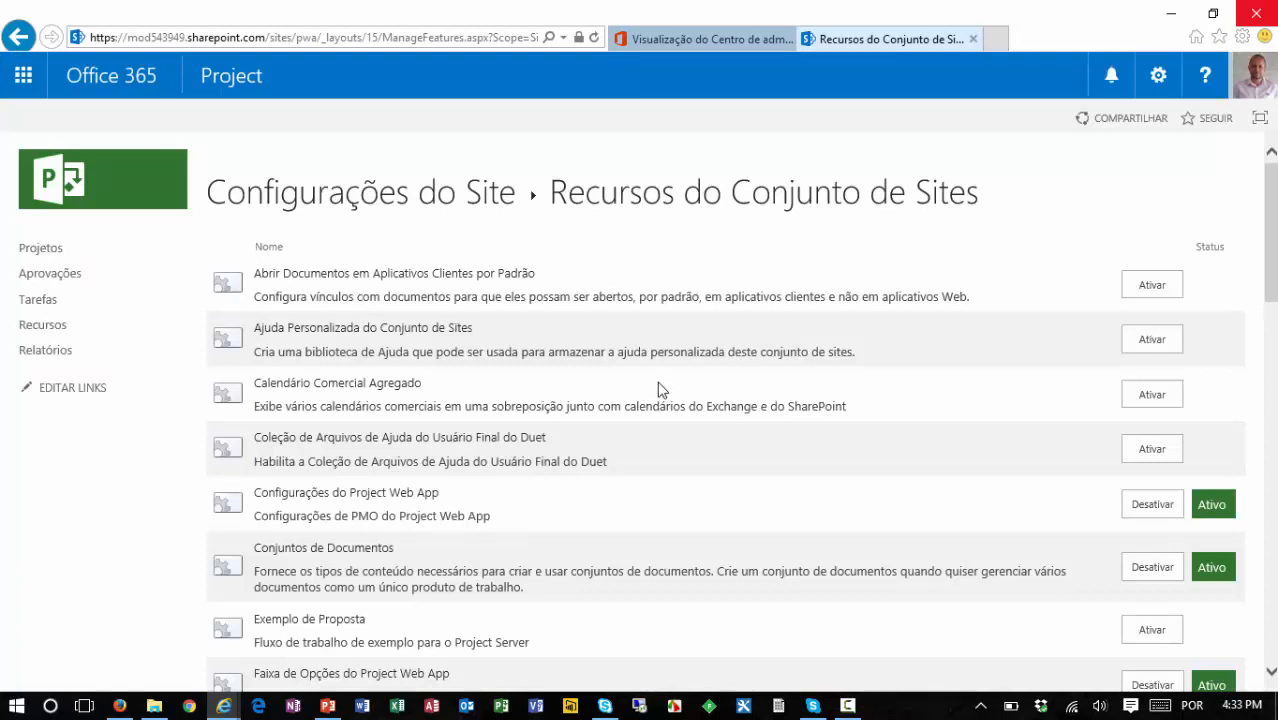
Activate the site collection feature Permissão do Project Web App para Atualização do Excel Web App
scroll(659, 389, "down", 1)
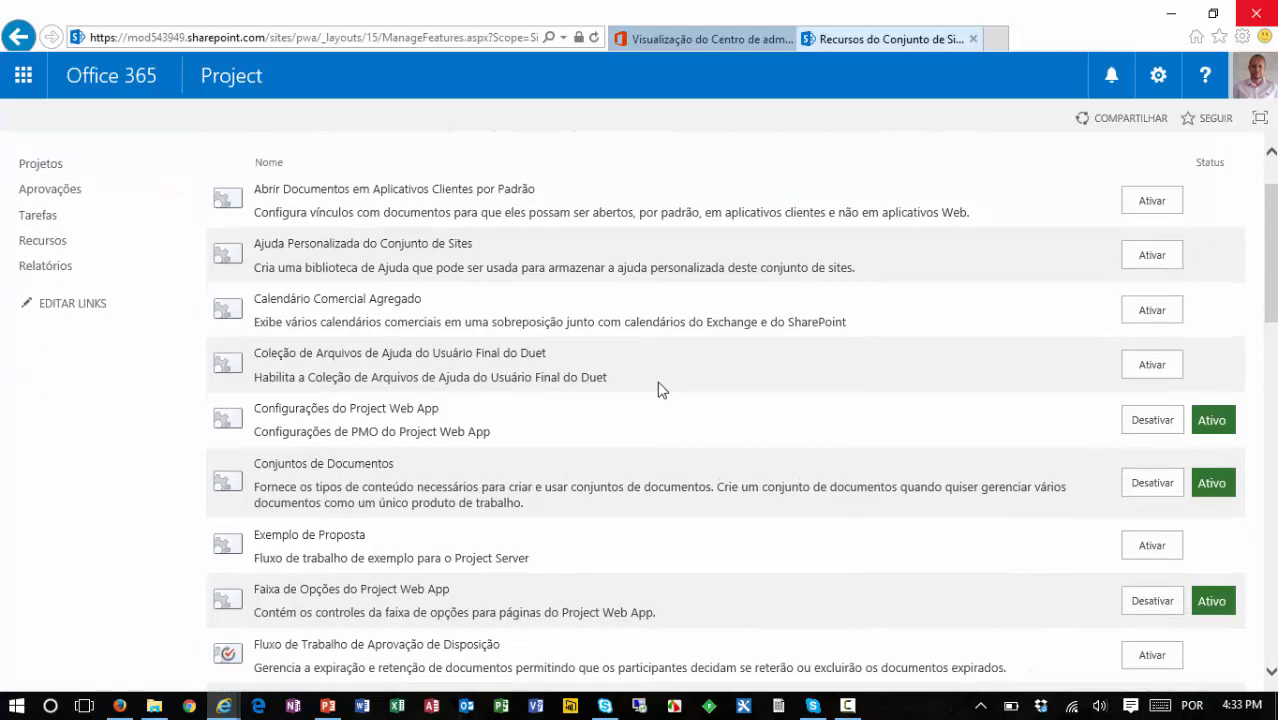
scroll(659, 389, "down", 7)
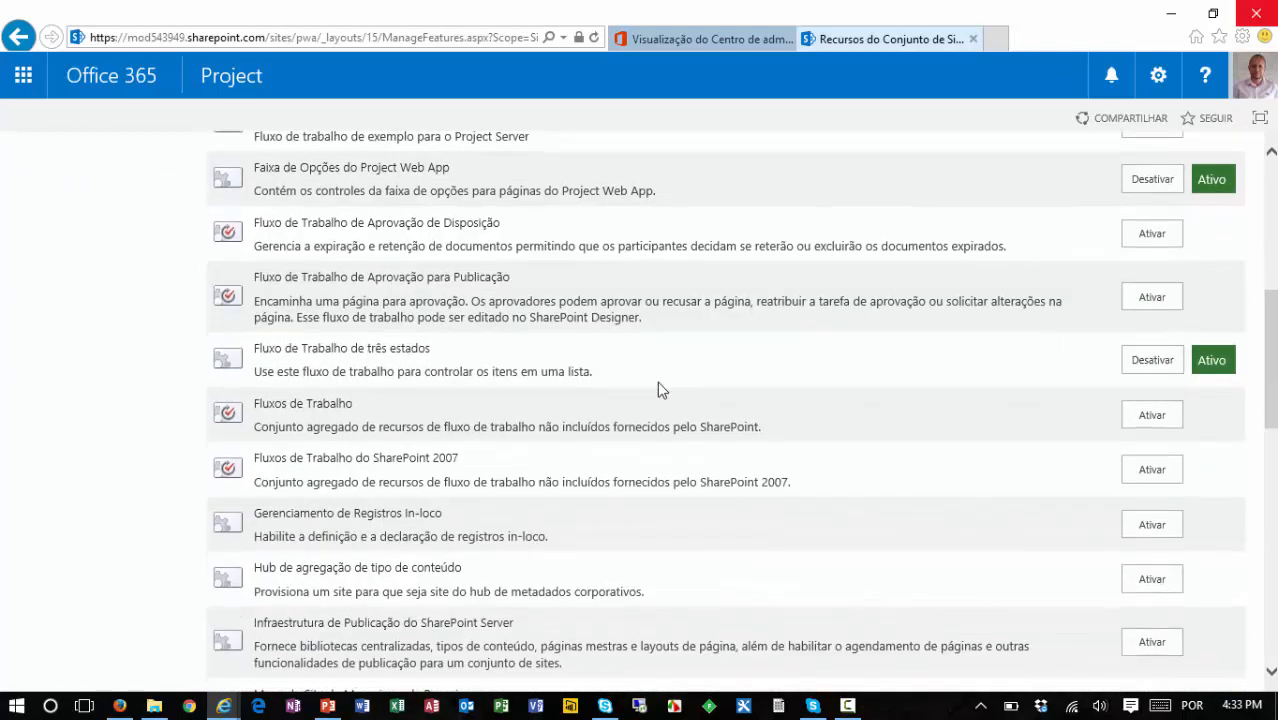
scroll(659, 389, "down", 2)
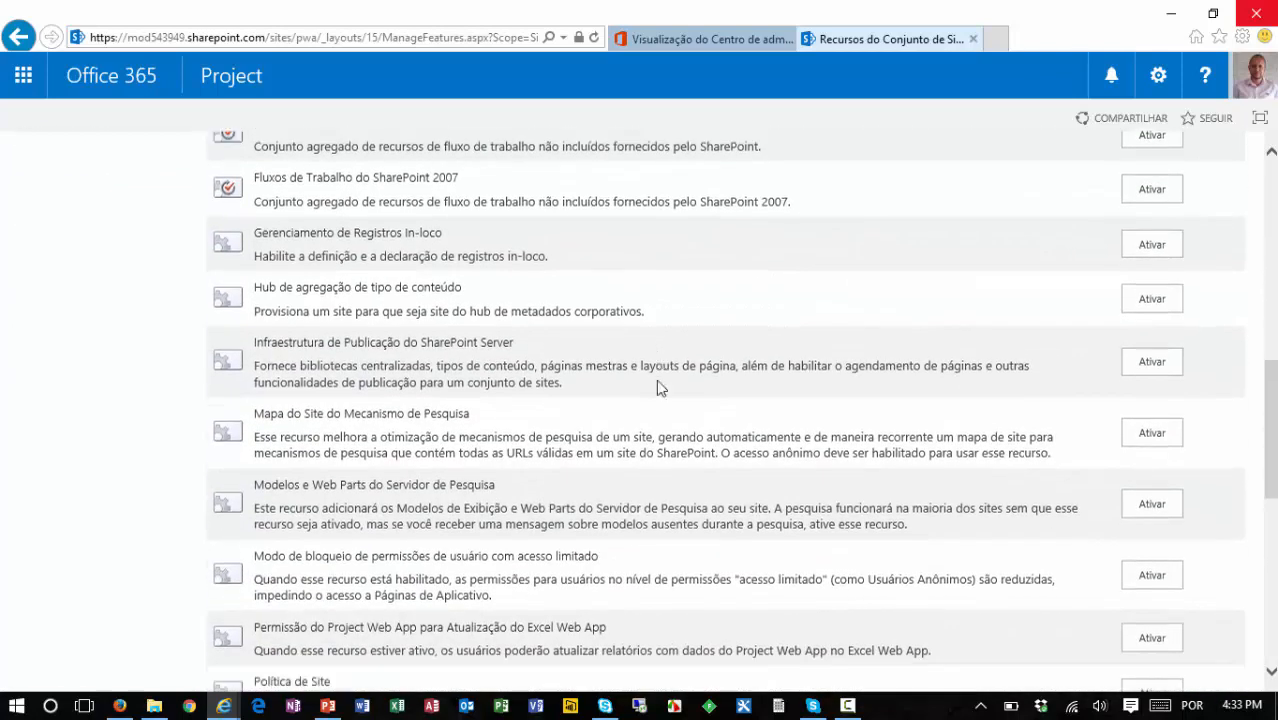
scroll(659, 395, "down", 1)
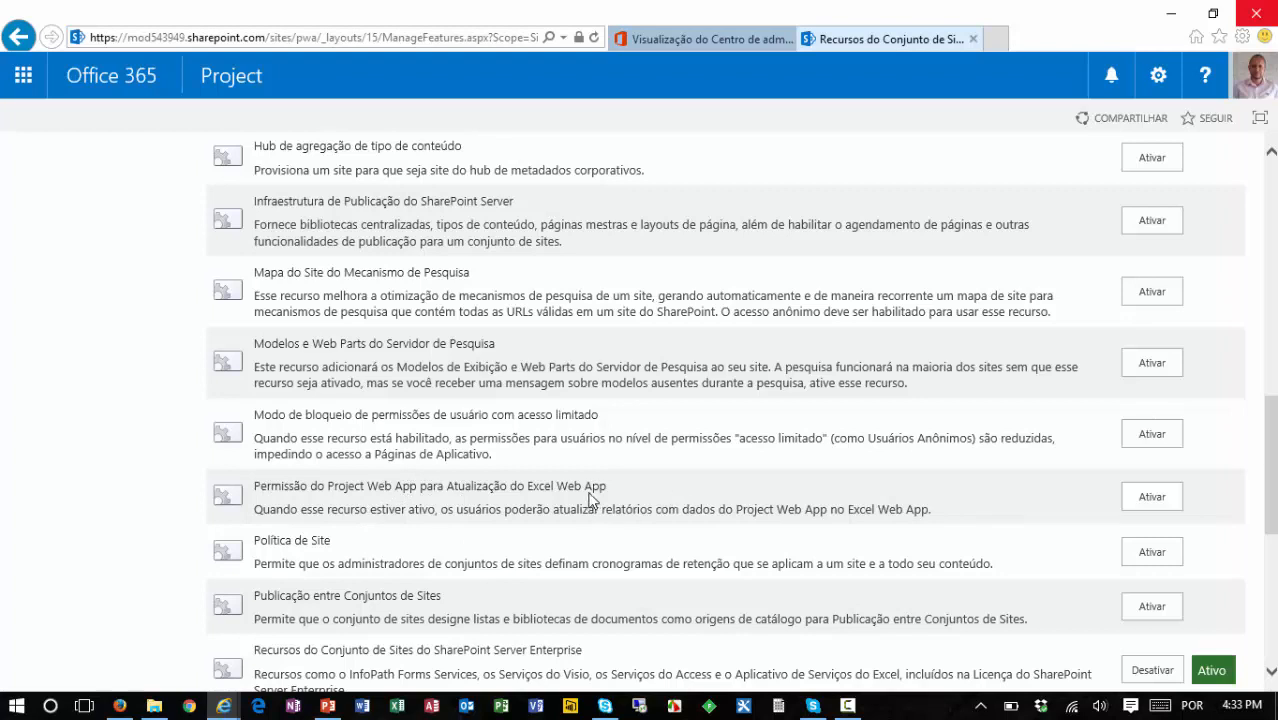
left_click(1152, 499)
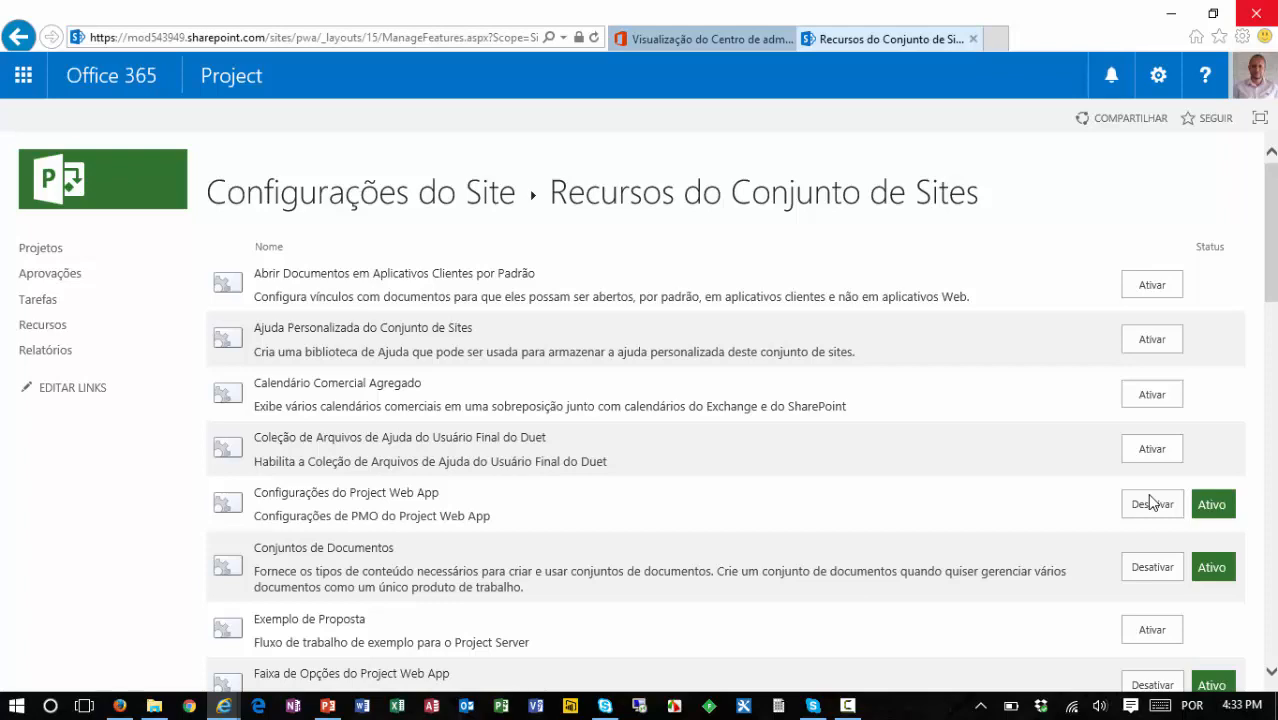
Check the status of the Excel Web App update permission feature in the list, and switch to PowerPoint
scroll(1150, 502, "down", 3)
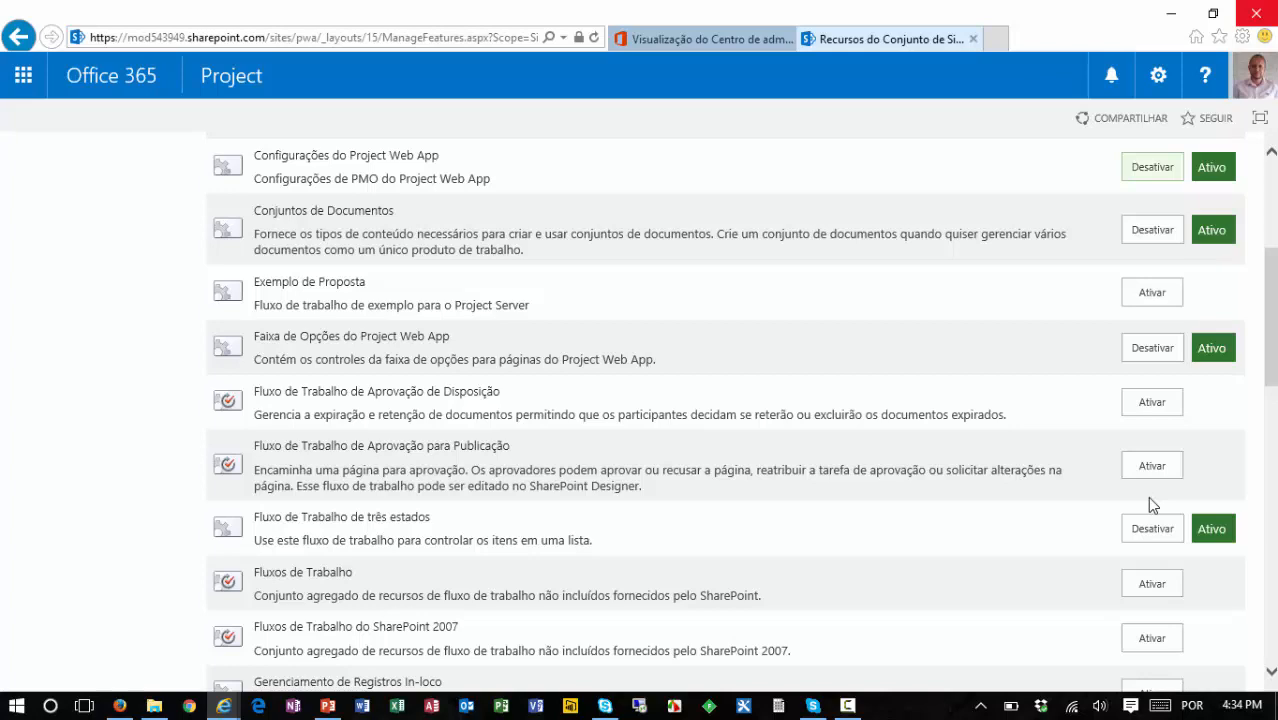
scroll(1149, 503, "down", 5)
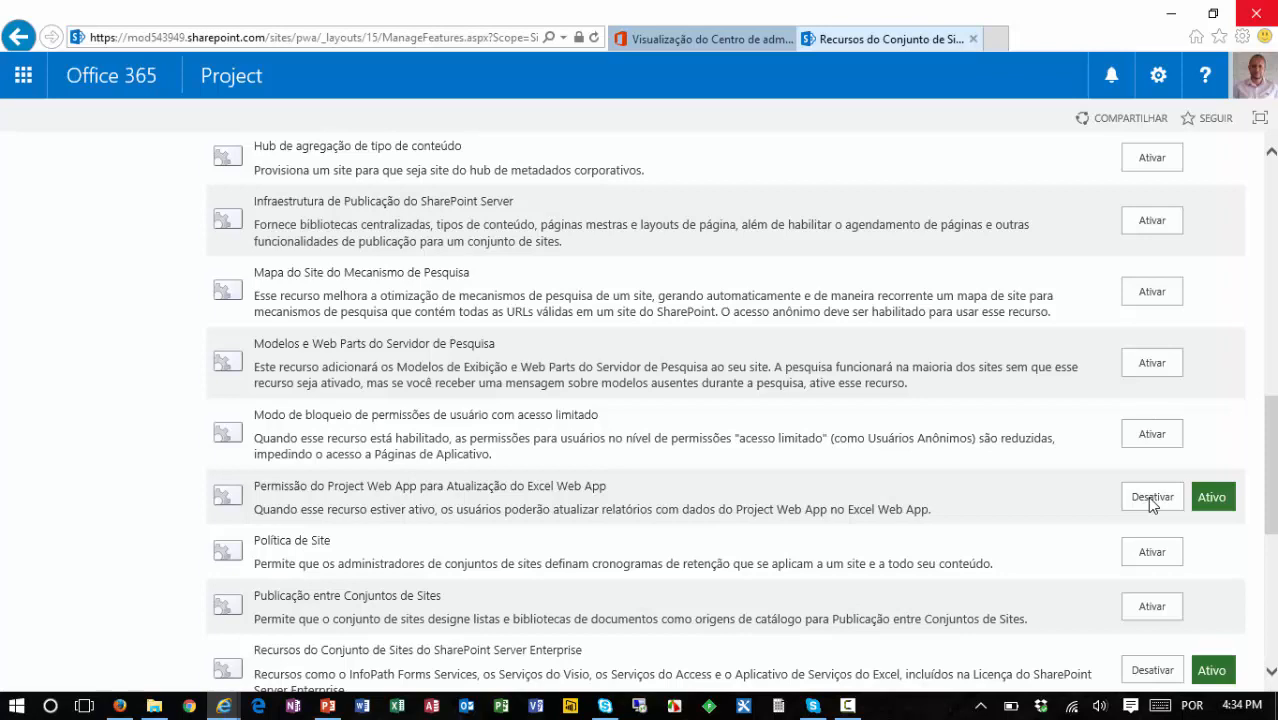
scroll(1147, 496, "down", 1)
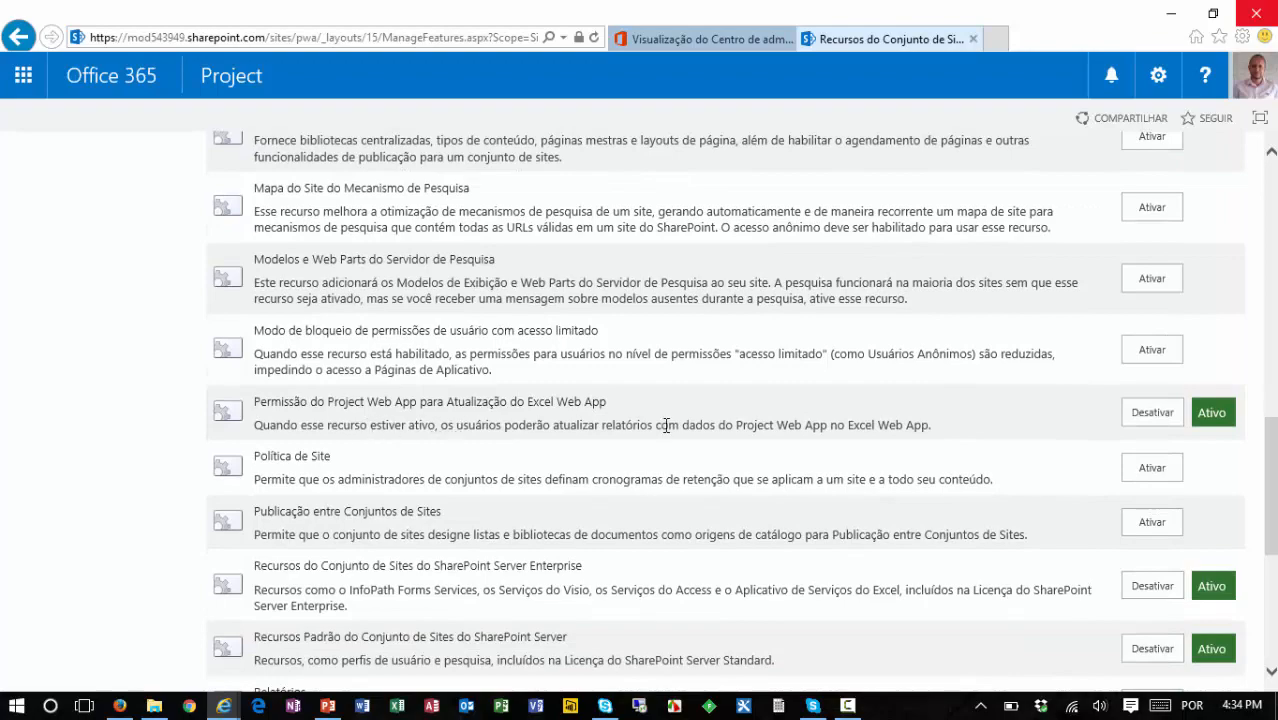
scroll(730, 477, "up", 10)
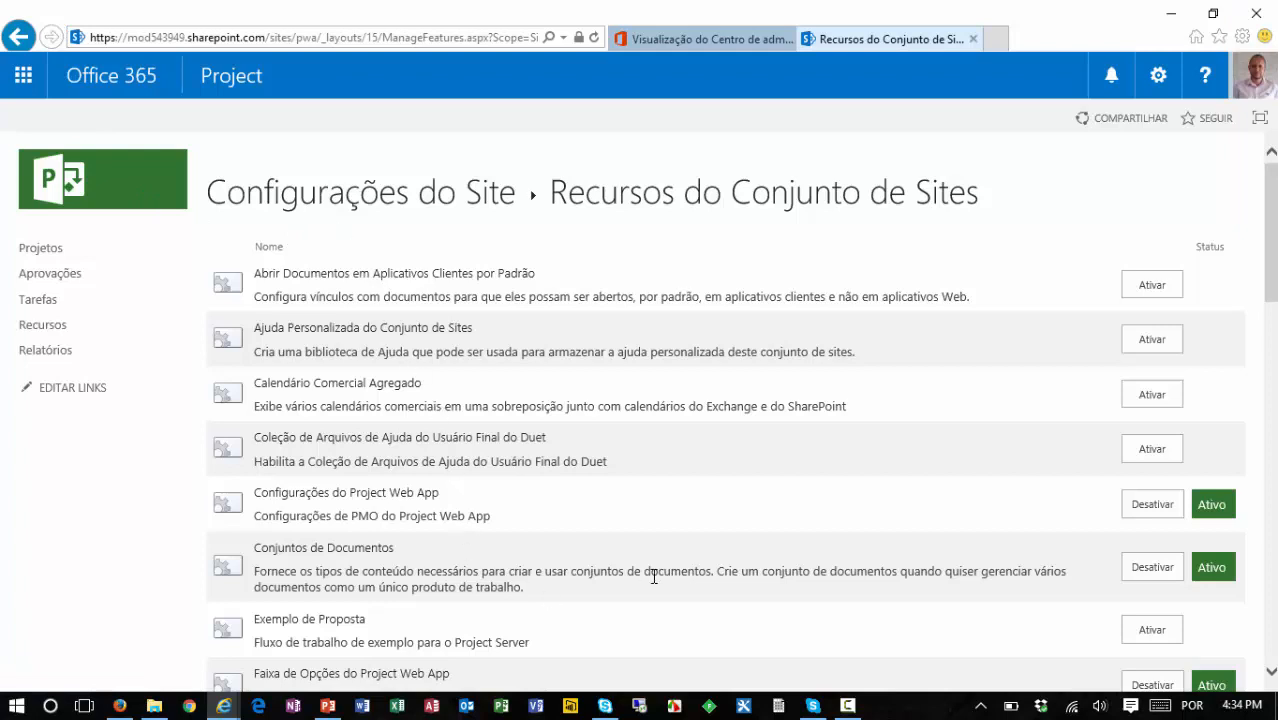
left_click(325, 709)
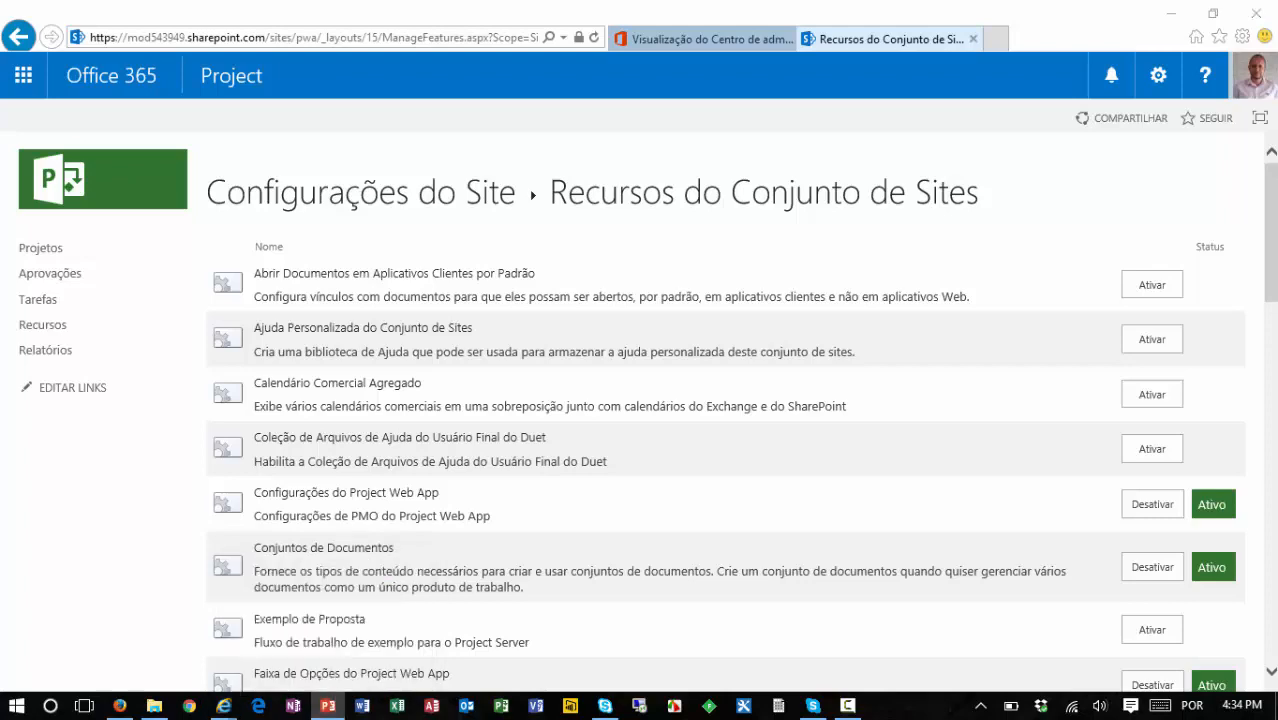